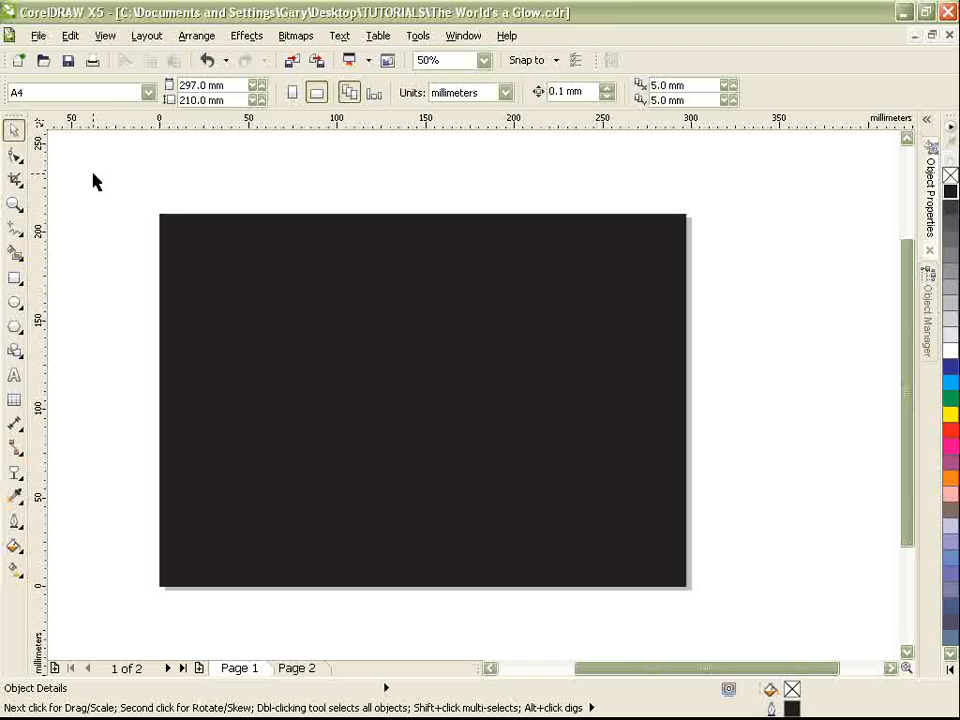
- Add the artistic text "GLOWS" on the black rectangle
{"action": "left_click", "coordinate": [14, 375]}
{"action": "left_click", "coordinate": [266, 369]}
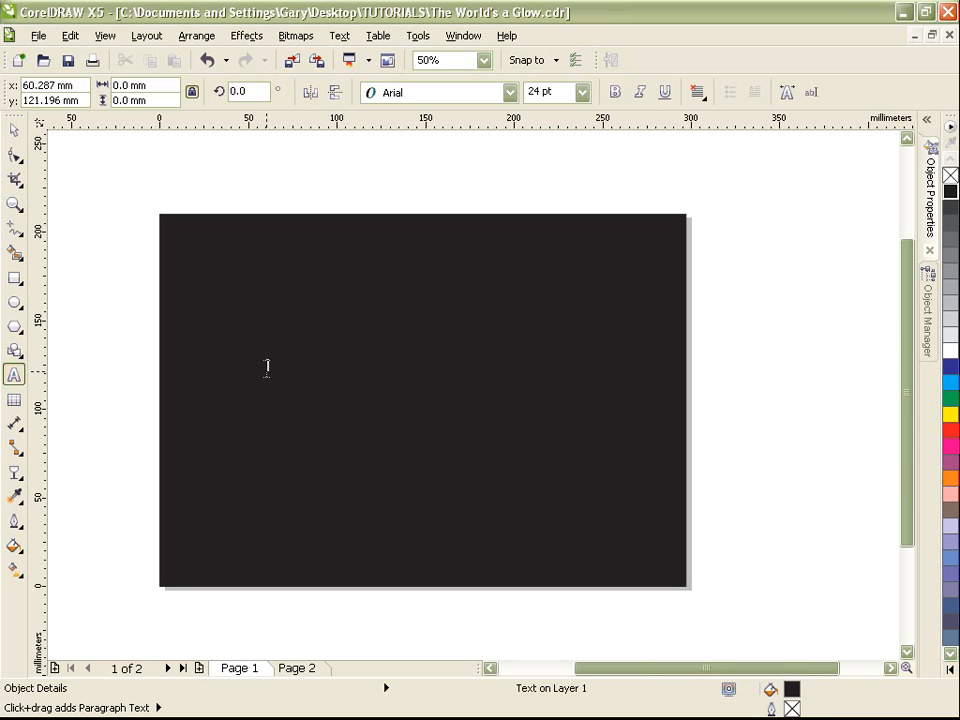
{"action": "type", "text": "Th"}
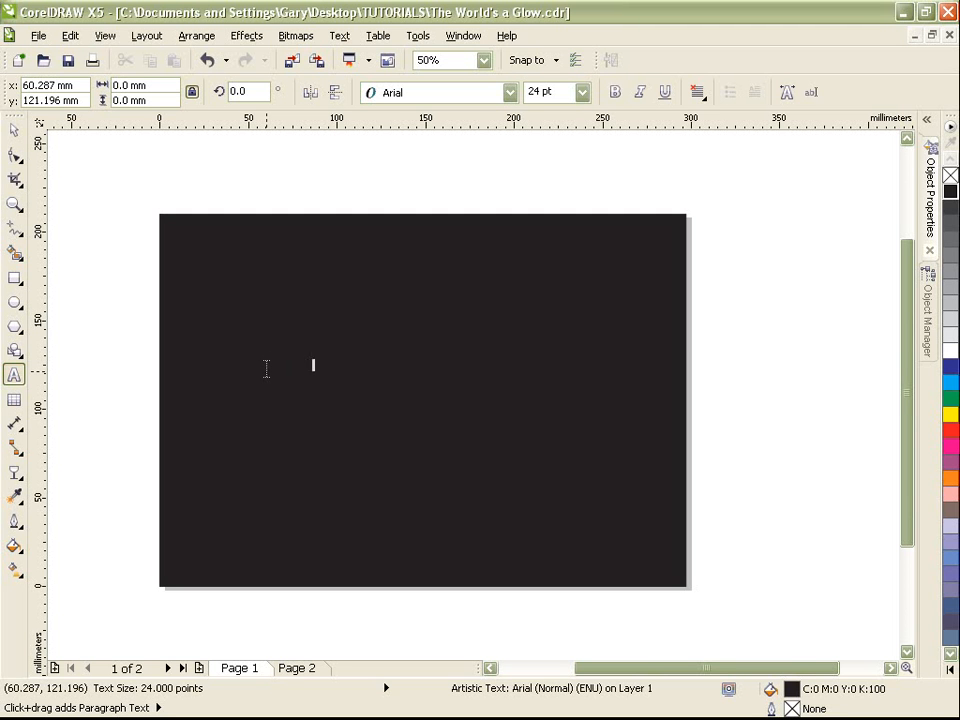
{"action": "key", "text": "Escape"}
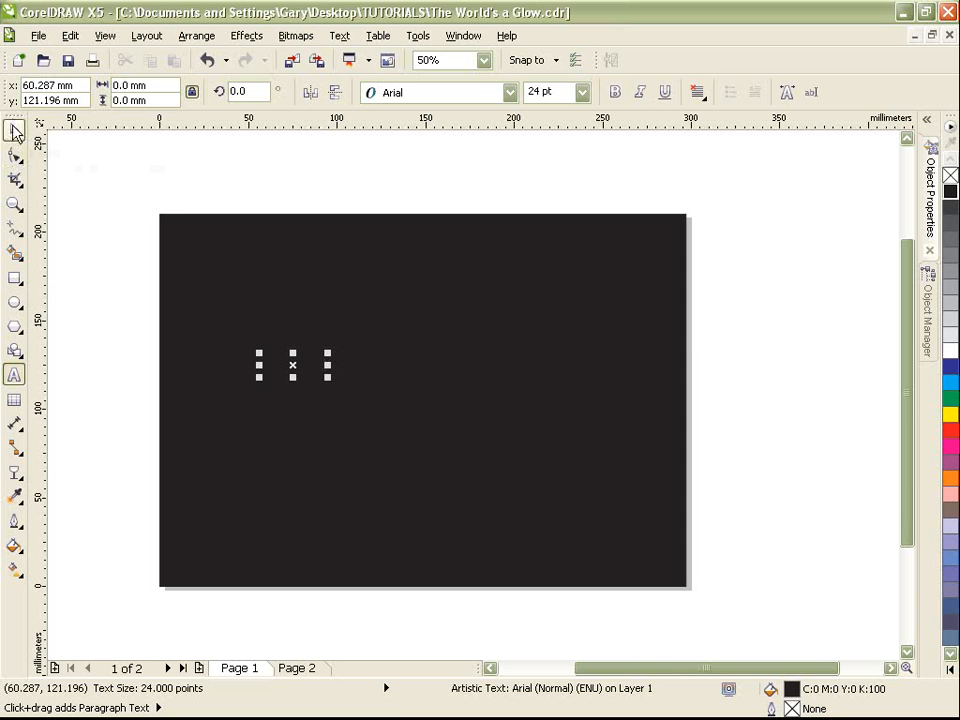
- Enlarge the GLOWS text to about 177 mm wide and fill it with white
{"action": "left_click", "coordinate": [14, 130]}
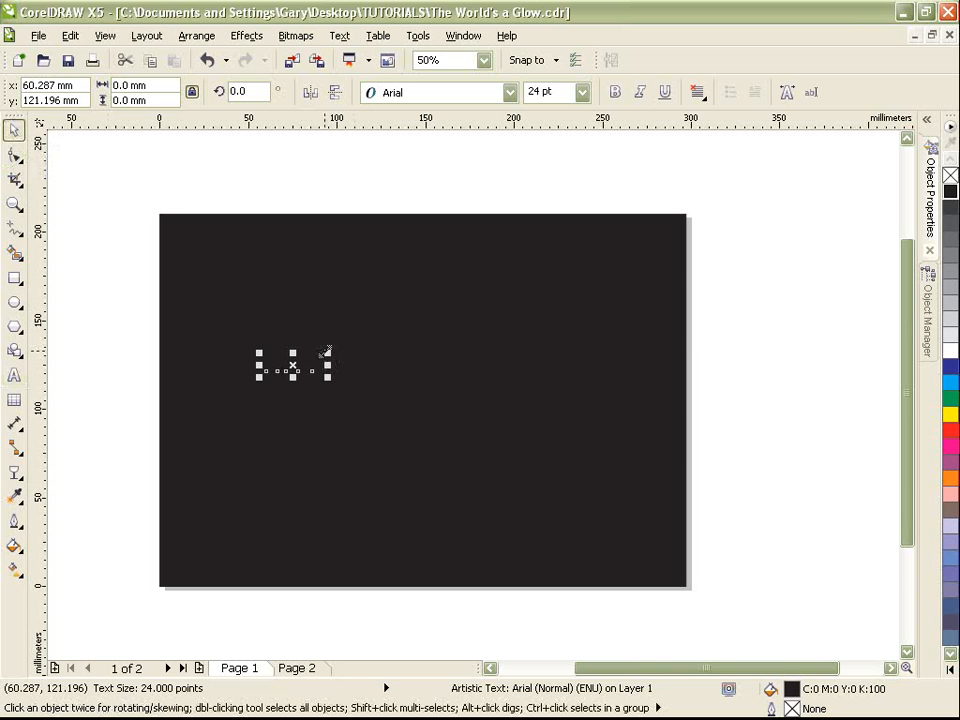
{"action": "left_click_drag", "start_coordinate": [328, 352], "coordinate": [600, 238]}
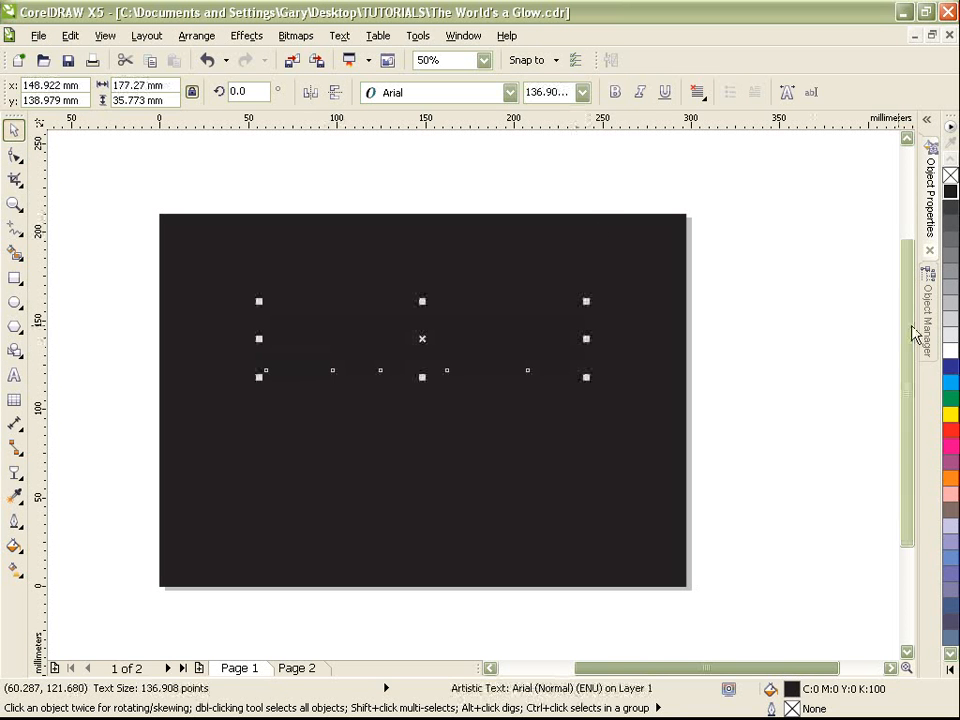
{"action": "left_click", "coordinate": [951, 351]}
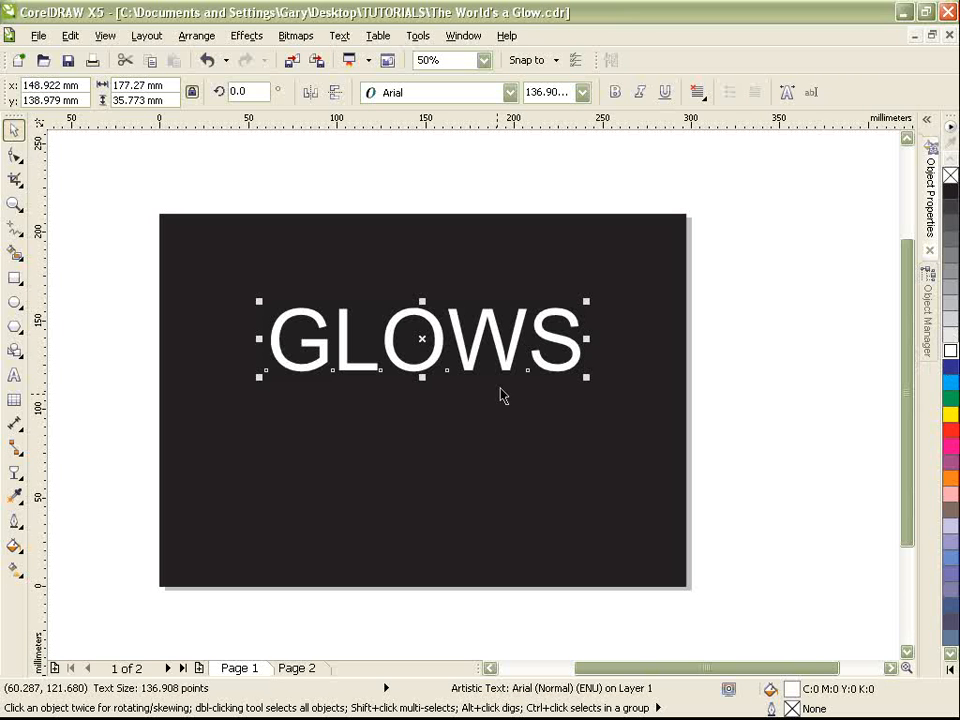
- Scale the text to about 216 mm wide, centred on the page, and change its font to Arial Rounded MT Bold
{"action": "left_click_drag", "start_coordinate": [585, 373], "coordinate": [613, 405]}
{"action": "key", "text": "p"}
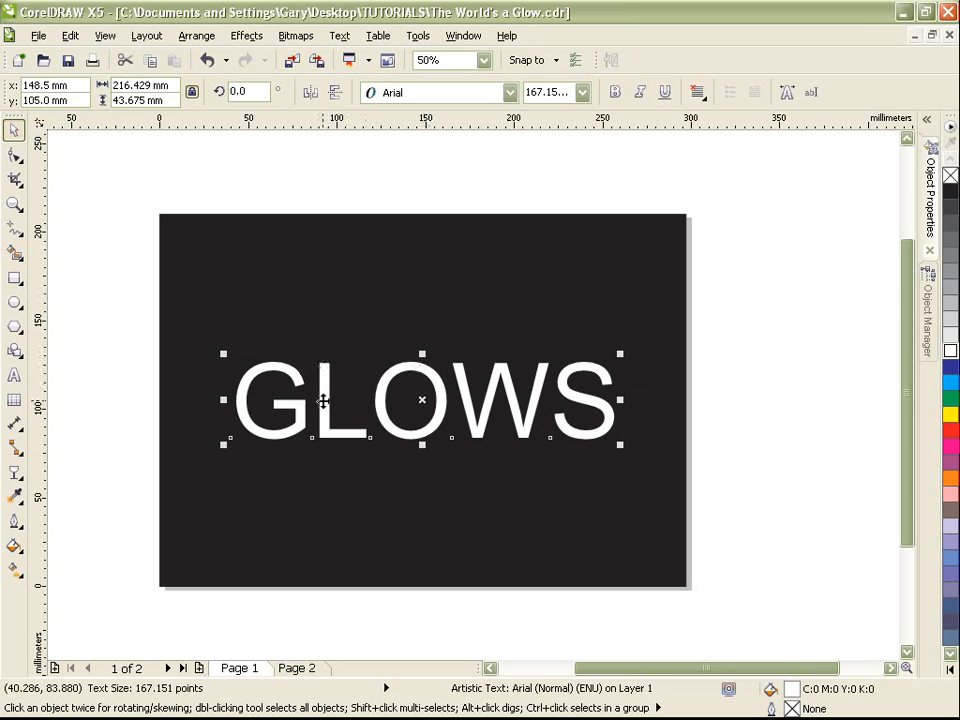
{"action": "left_click", "coordinate": [511, 93]}
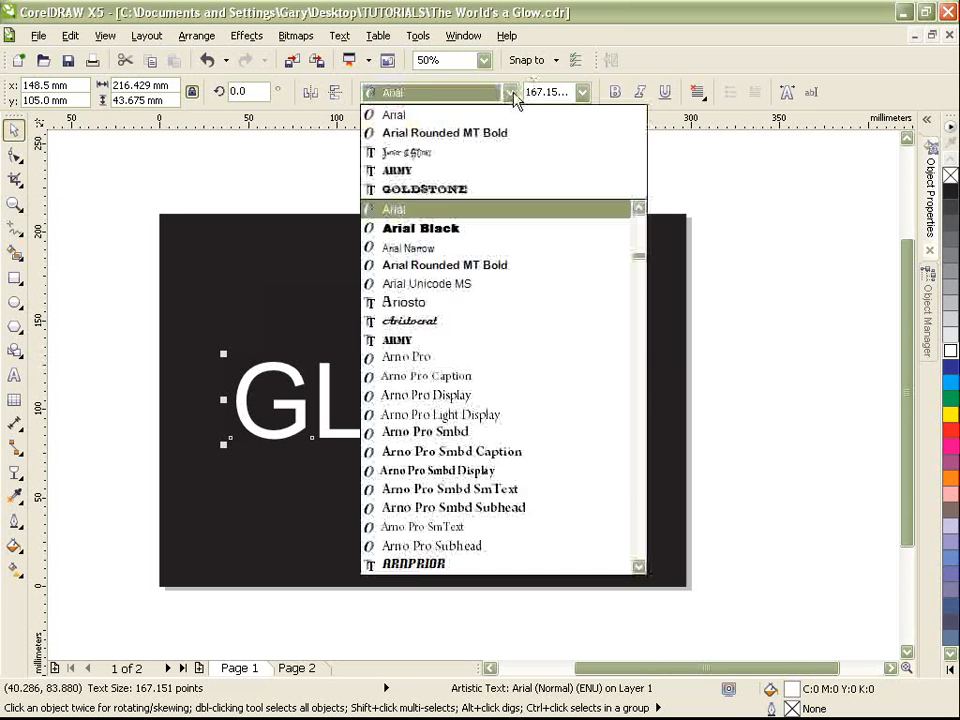
{"action": "left_click", "coordinate": [482, 134]}
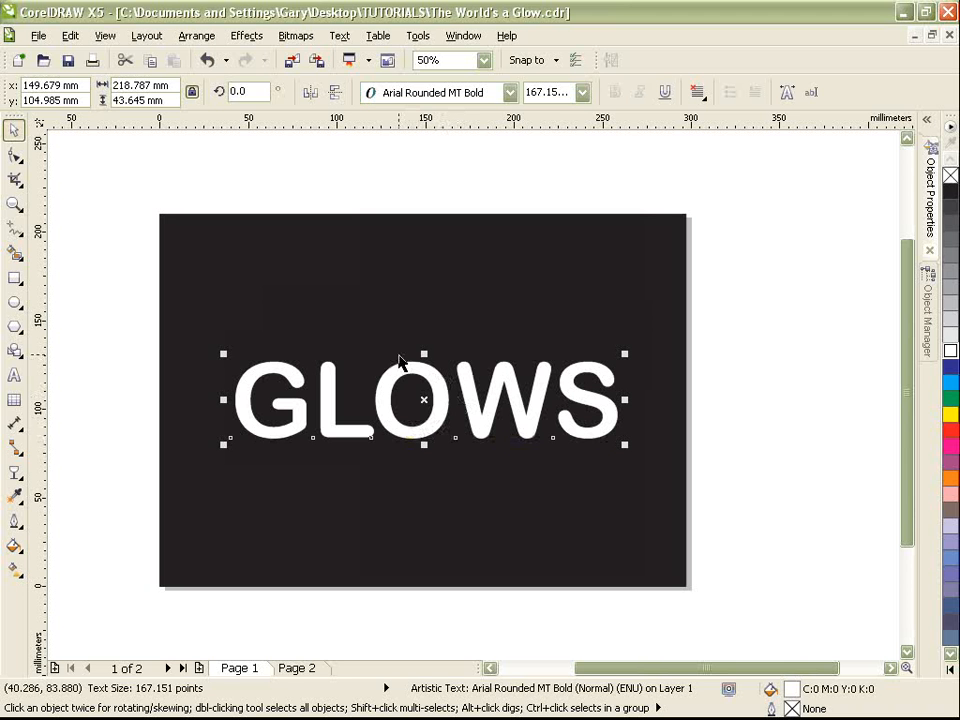
- Apply a linear fountain fill to the GLOWS text, running from dark blue to cyan
{"action": "left_click", "coordinate": [15, 570]}
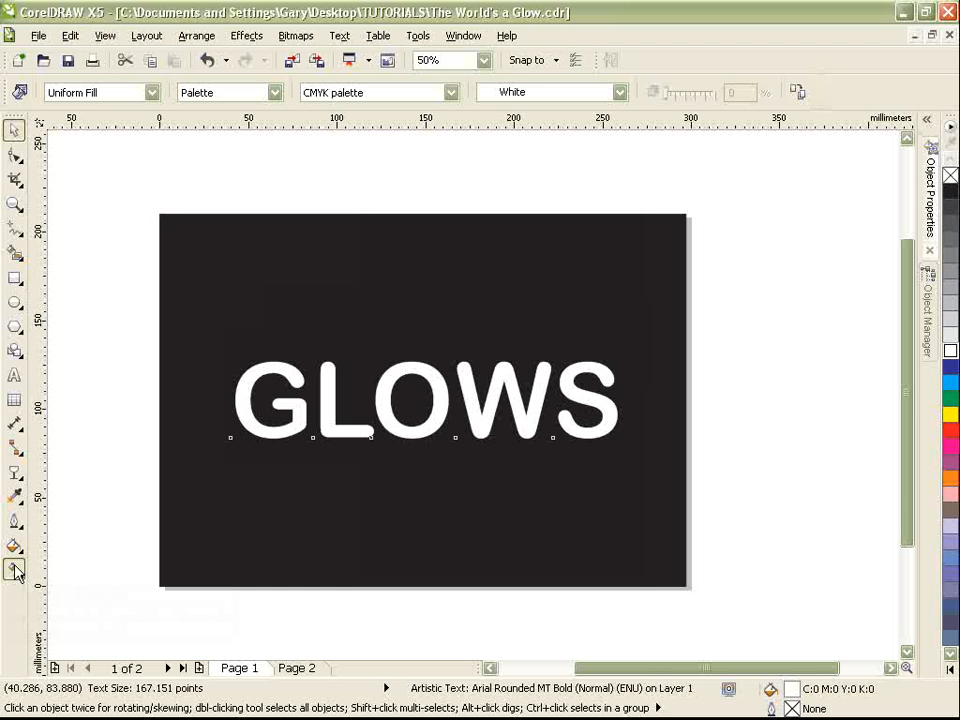
{"action": "left_click", "coordinate": [151, 92]}
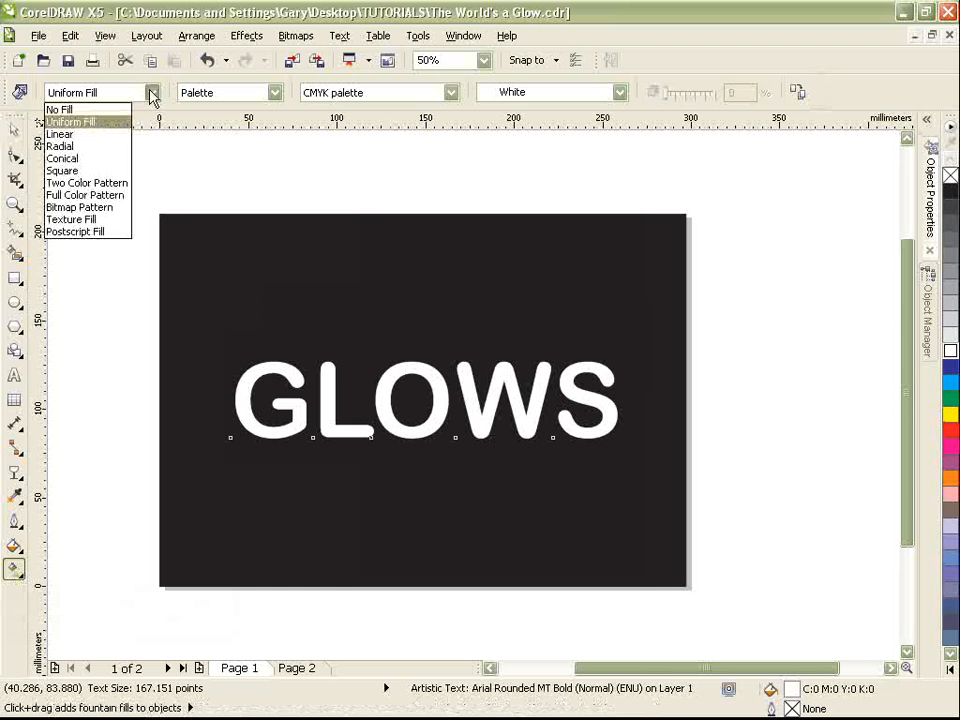
{"action": "left_click", "coordinate": [86, 134]}
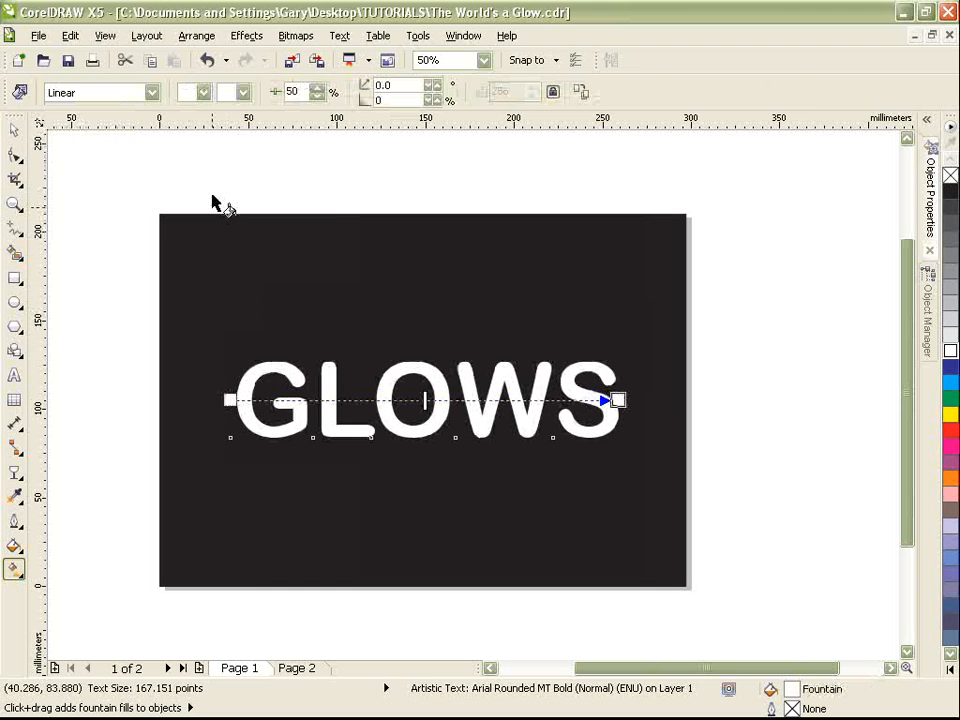
{"action": "left_click", "coordinate": [204, 96]}
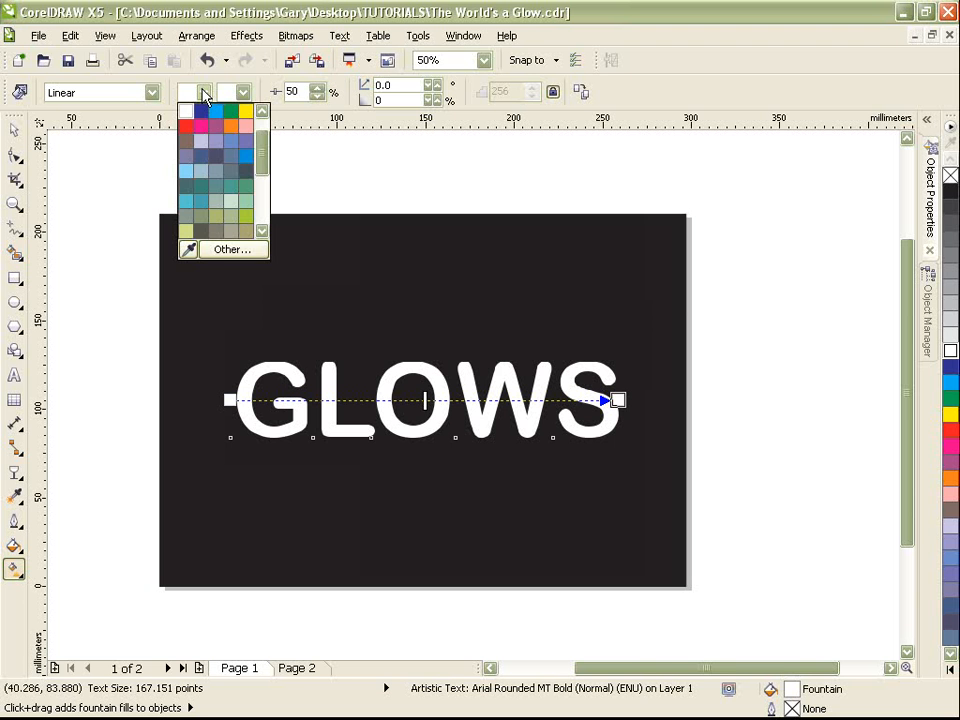
{"action": "left_click", "coordinate": [199, 111]}
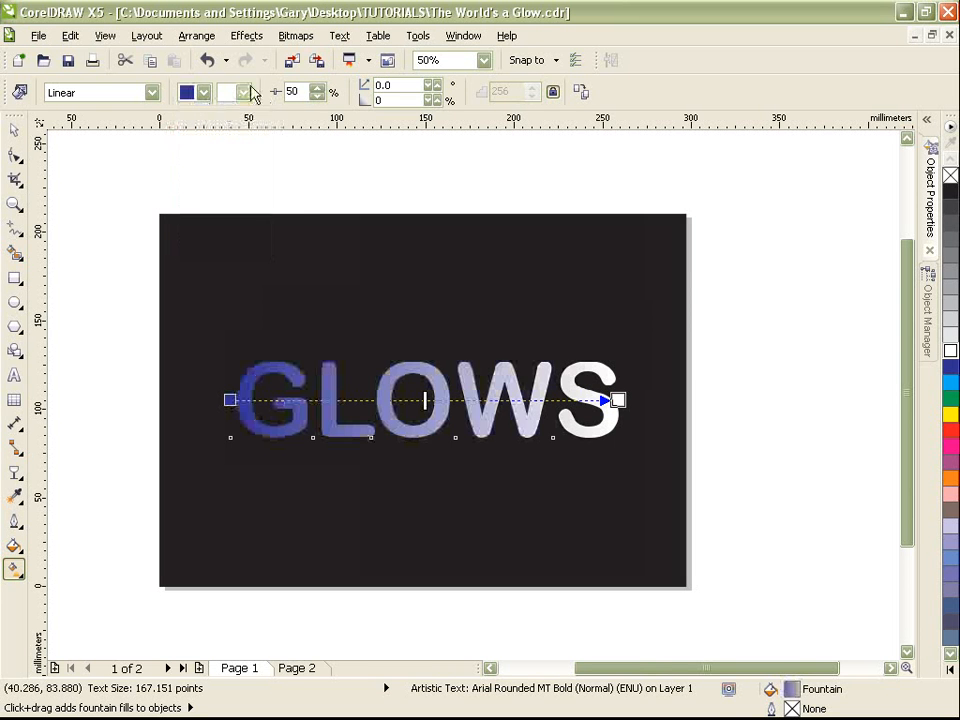
{"action": "left_click", "coordinate": [243, 92]}
{"action": "left_click", "coordinate": [256, 116]}
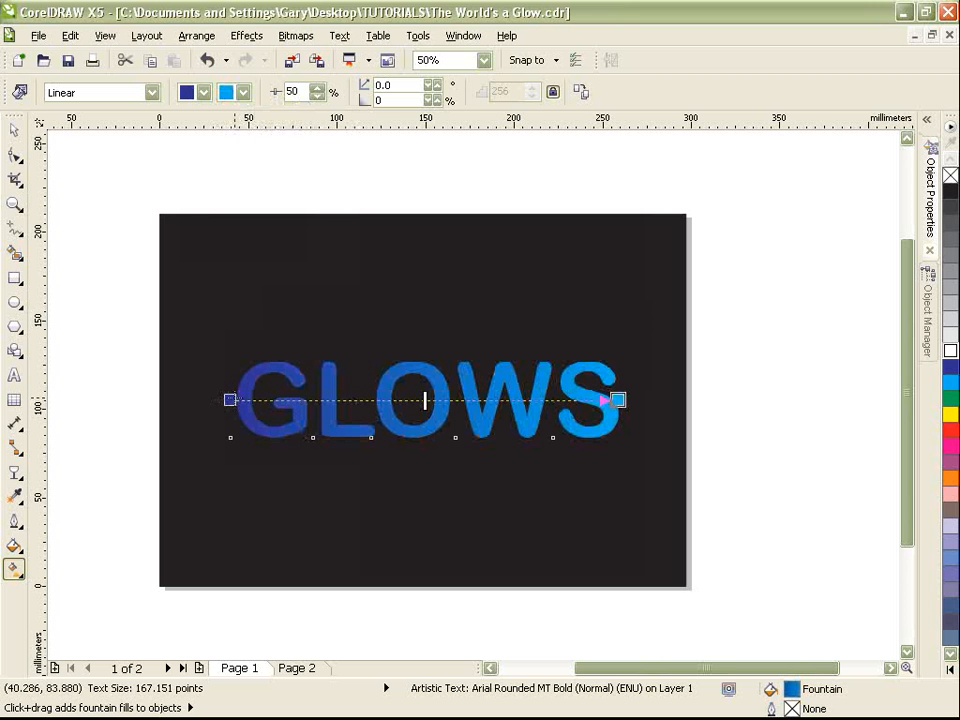
- Turn the text's gradient vertical, with dark blue at the base of the letters and cyan at their tops
{"action": "left_click_drag", "start_coordinate": [230, 399], "coordinate": [414, 437]}
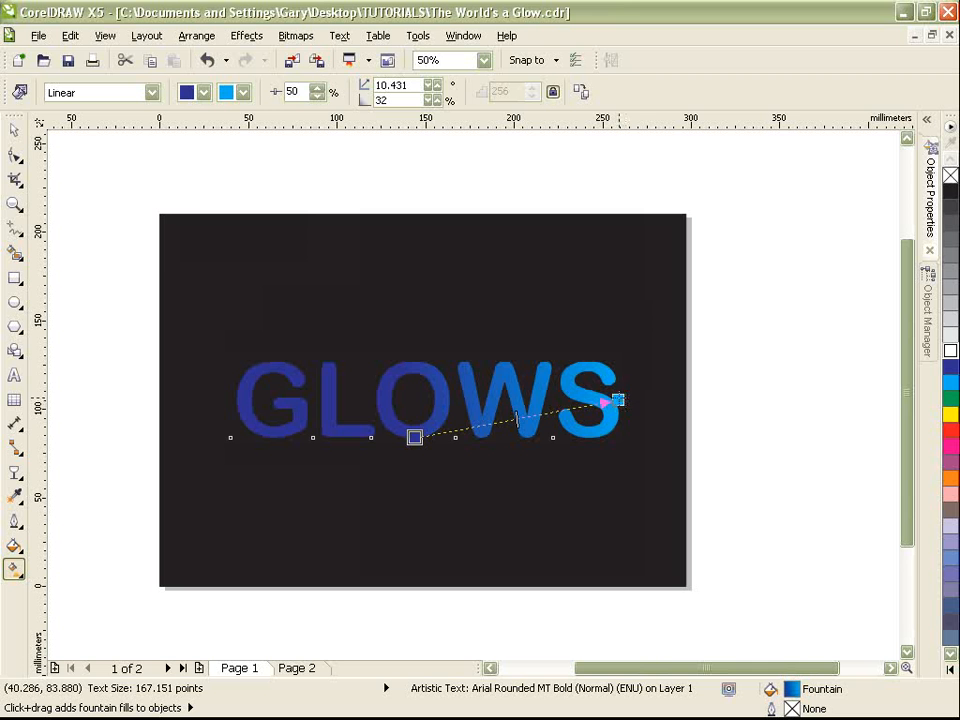
{"action": "left_click_drag", "start_coordinate": [617, 400], "coordinate": [414, 362]}
{"action": "left_click", "coordinate": [14, 130]}
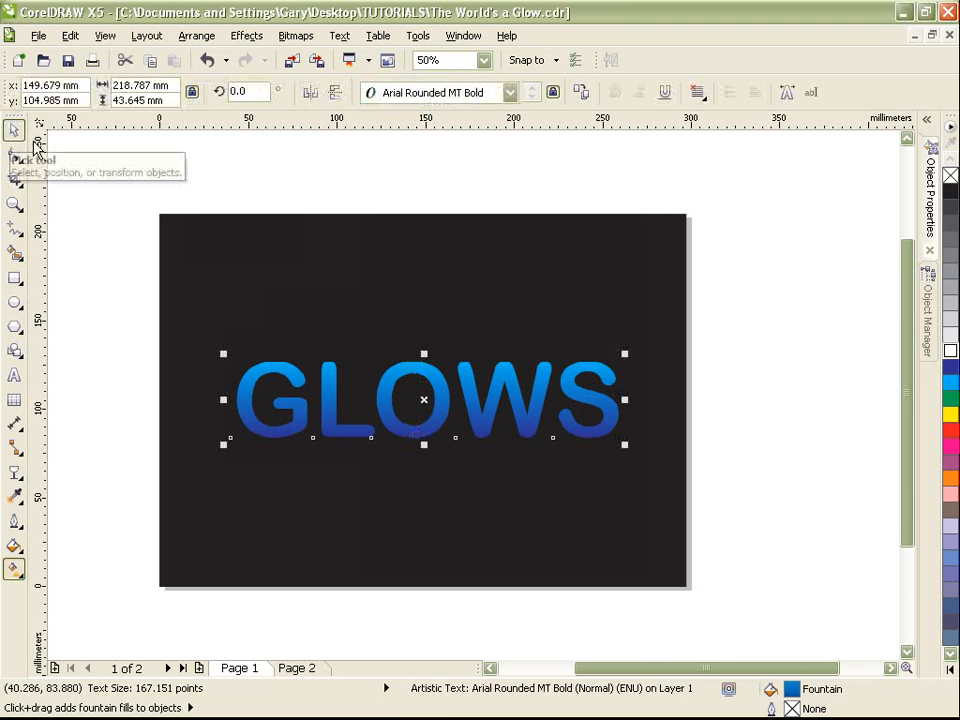
{"action": "left_click", "coordinate": [128, 179]}
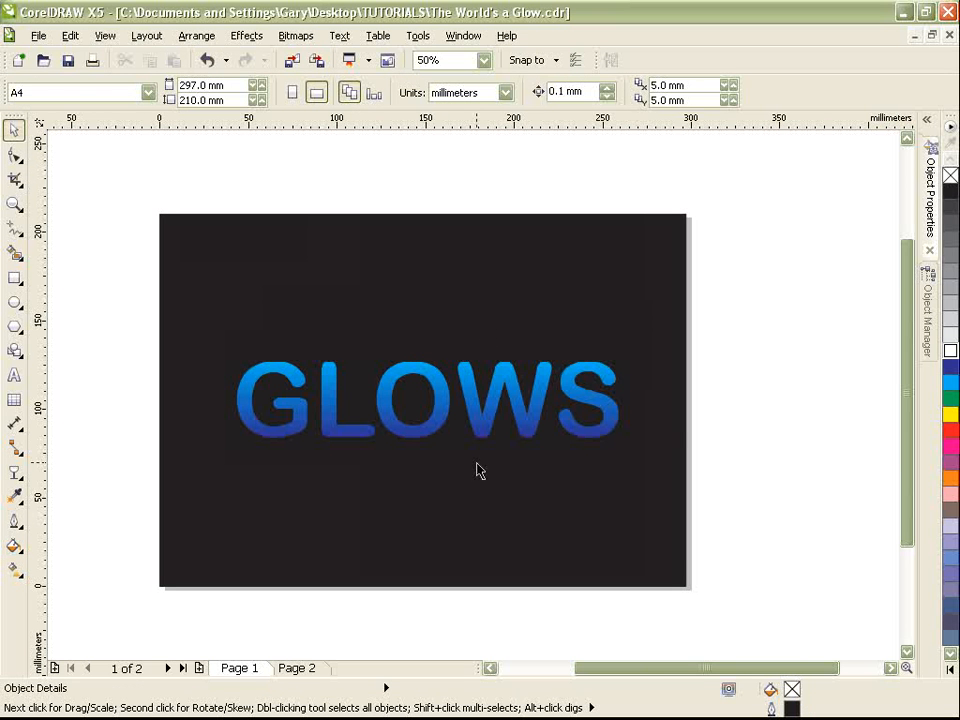
- Remove the black fill from the page-sized background rectangle, keeping its outline
{"action": "left_click", "coordinate": [428, 399]}
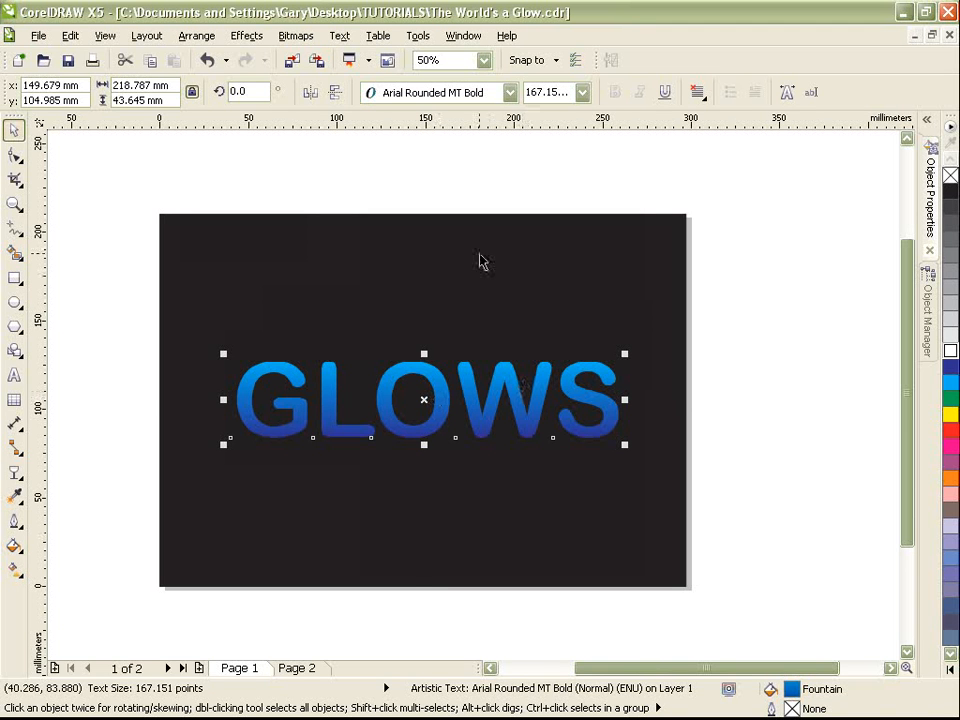
{"action": "left_click", "coordinate": [254, 257]}
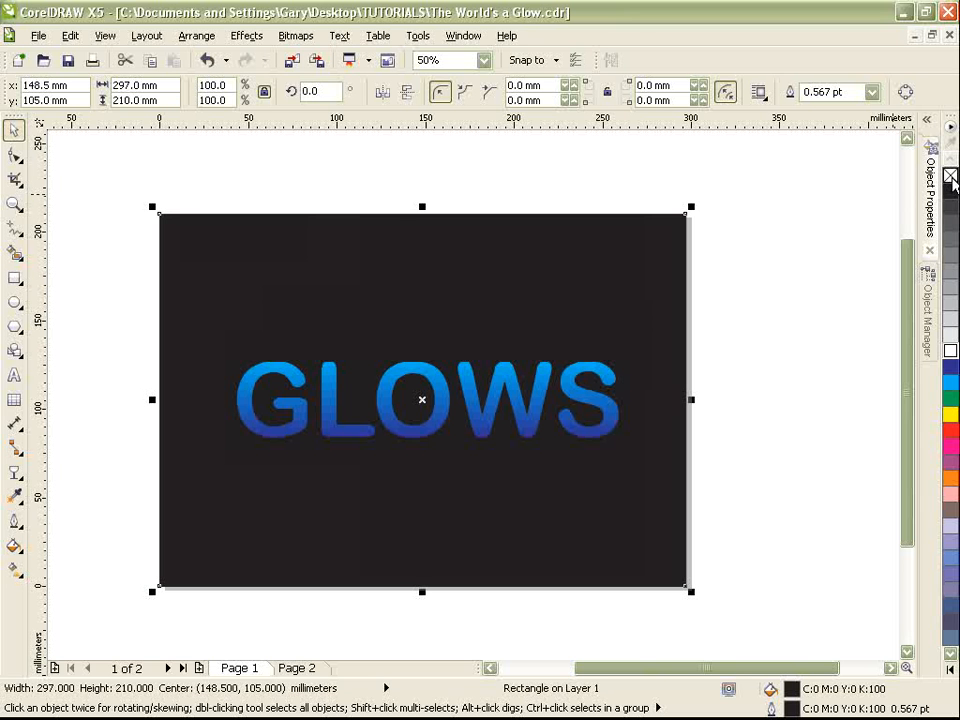
{"action": "left_click", "coordinate": [951, 176]}
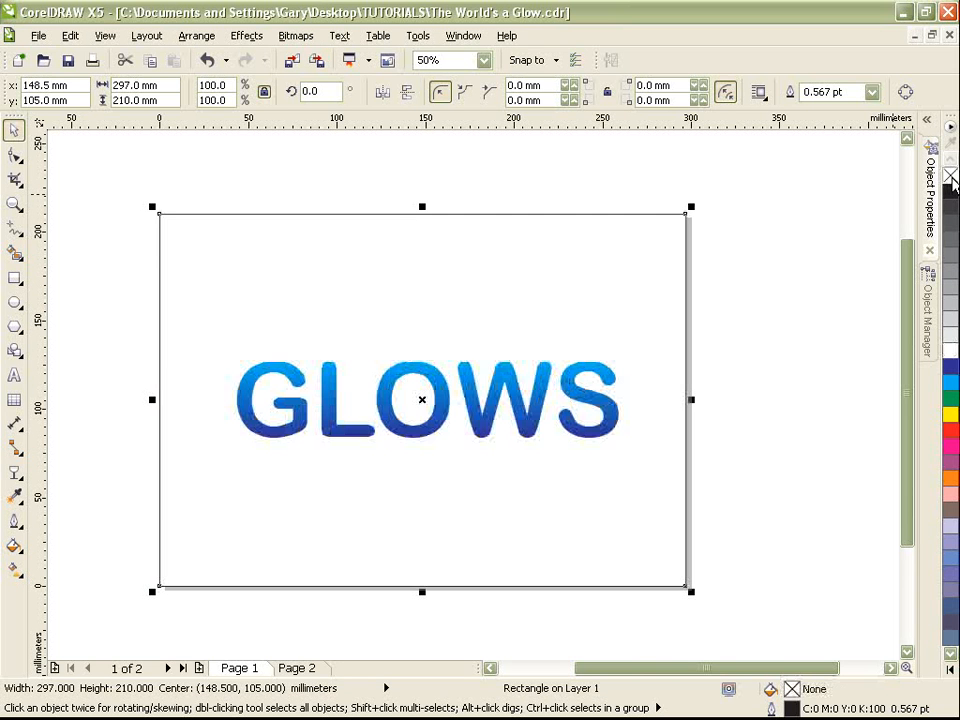
{"action": "left_click", "coordinate": [737, 379]}
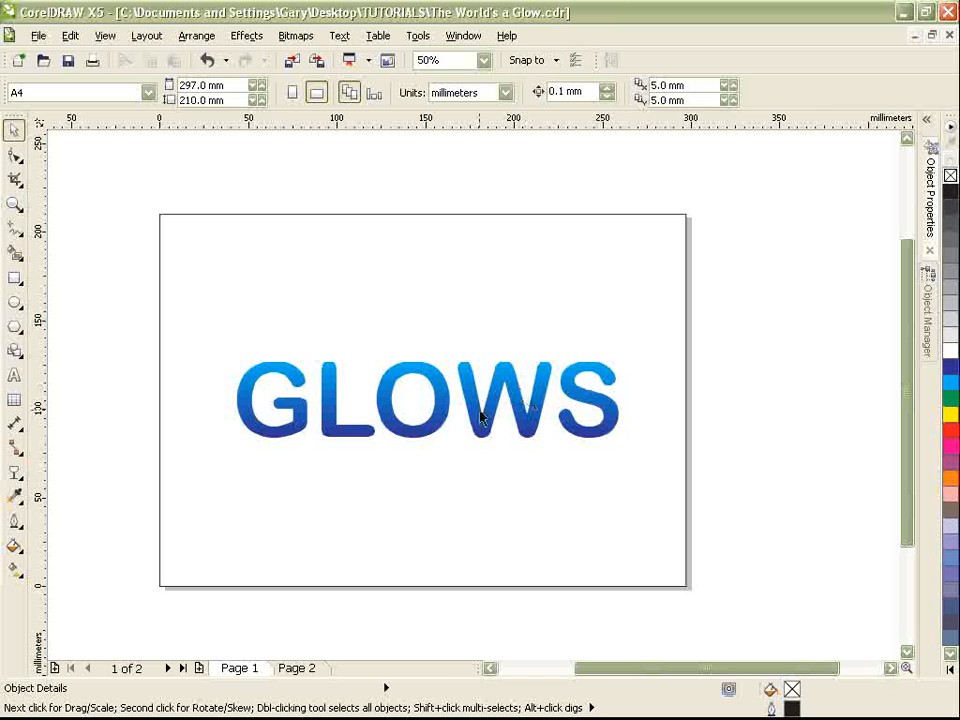
- Add a drop shadow to the GLOWS text and place it directly behind the letters with 0 mm offset
{"action": "left_click", "coordinate": [444, 399]}
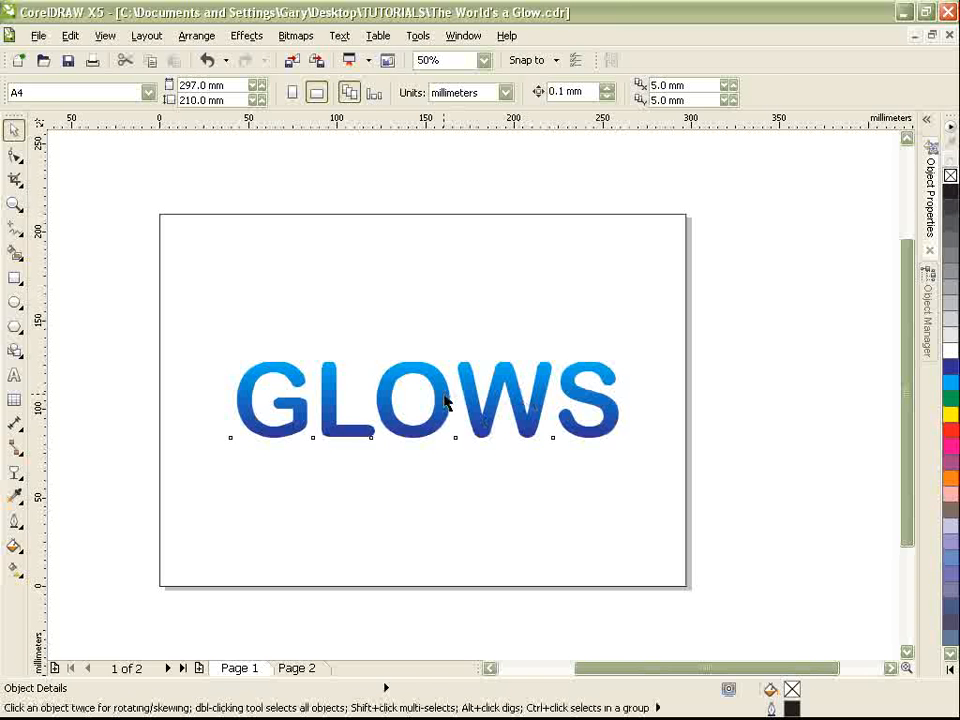
{"action": "left_click", "coordinate": [15, 473]}
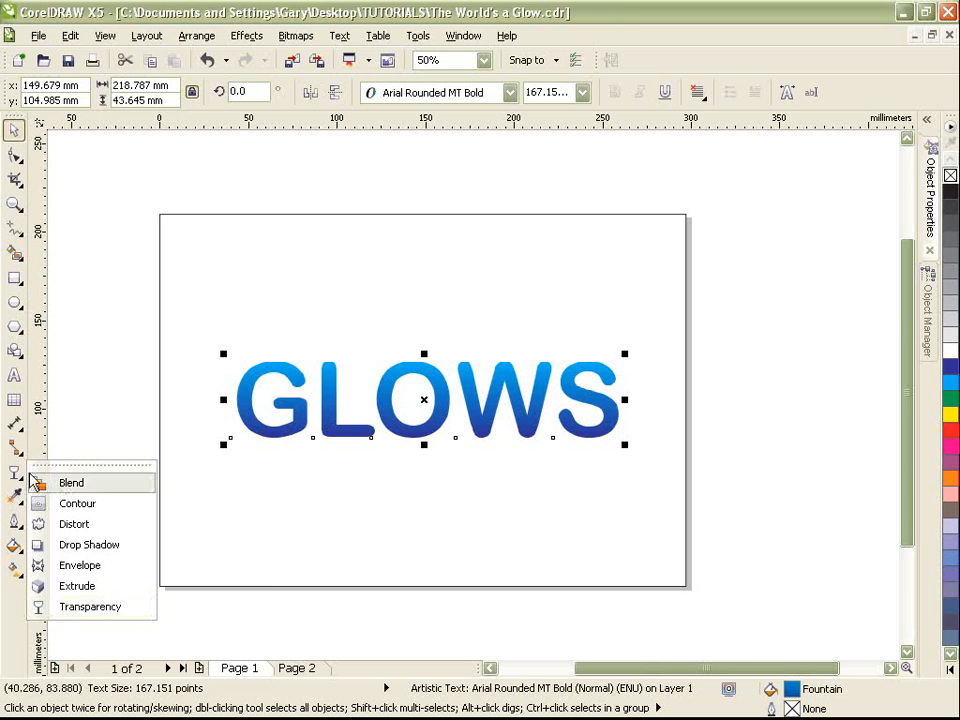
{"action": "left_click", "coordinate": [55, 548]}
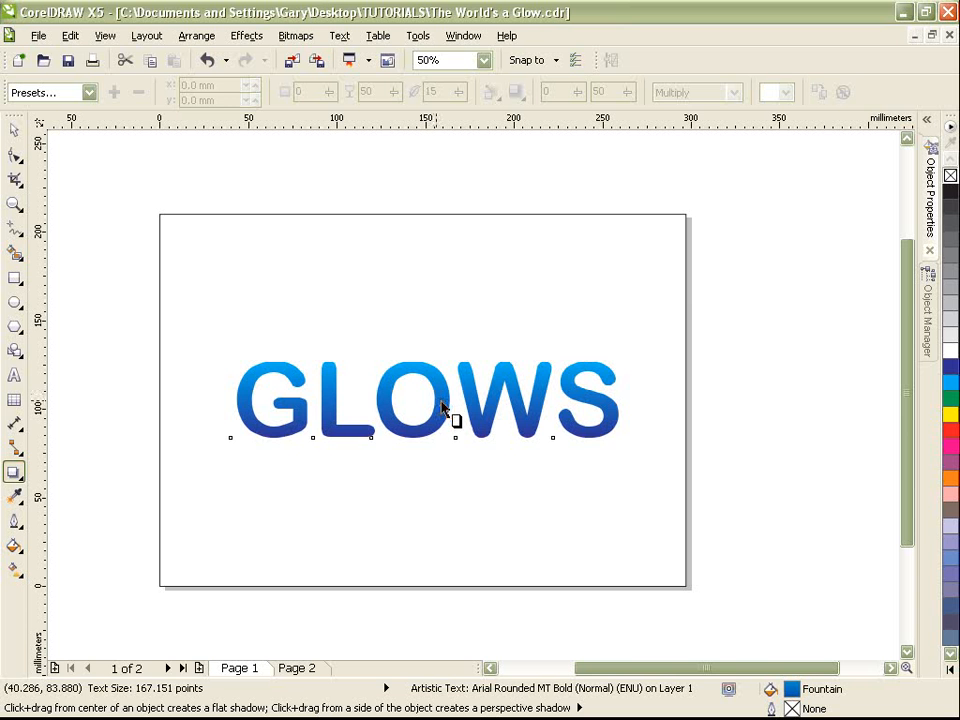
{"action": "left_click_drag", "start_coordinate": [442, 401], "coordinate": [348, 271]}
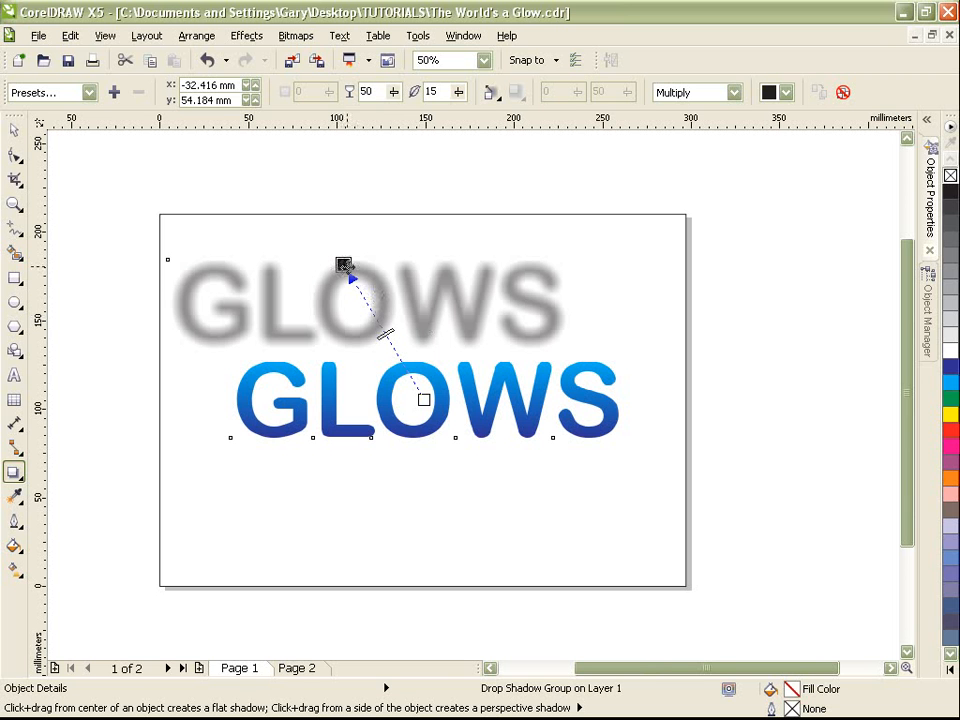
{"action": "left_click_drag", "start_coordinate": [343, 265], "coordinate": [424, 400]}
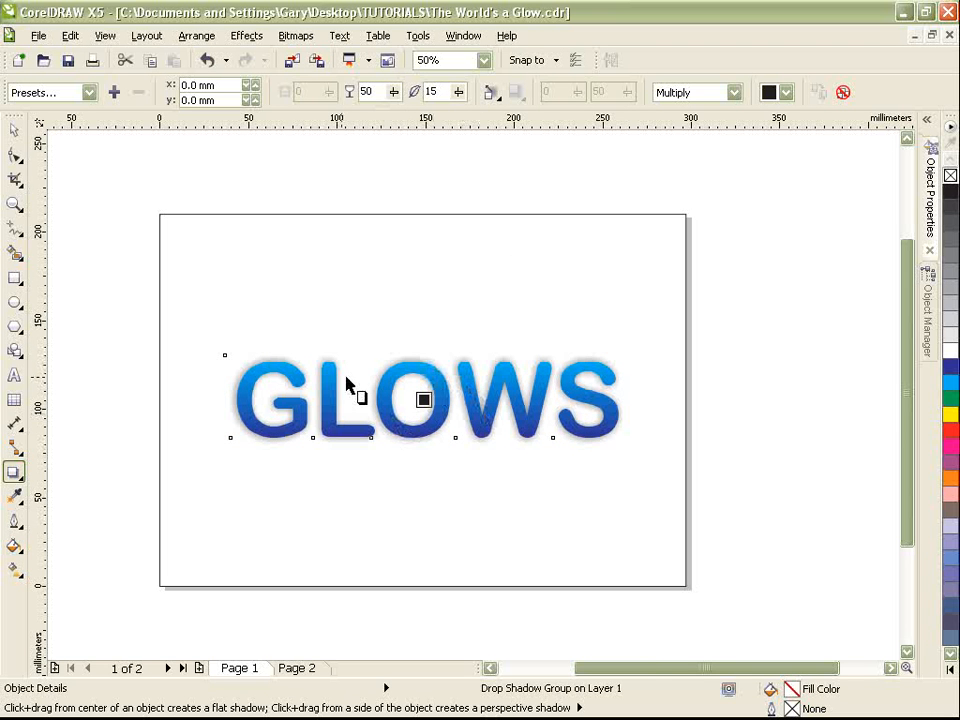
- Set the drop shadow's opacity to 100
{"action": "scroll", "coordinate": [399, 386], "scroll_direction": "up", "scroll_amount": 1}
{"action": "scroll", "coordinate": [416, 386], "scroll_direction": "up", "scroll_amount": 1}
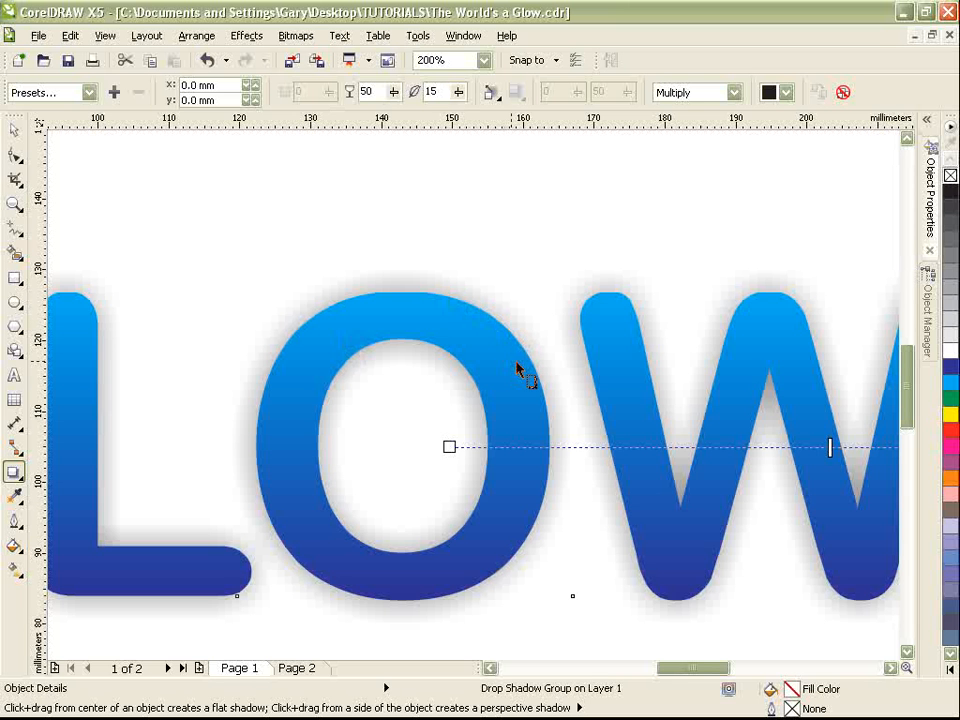
{"action": "key", "text": "shift+F4"}
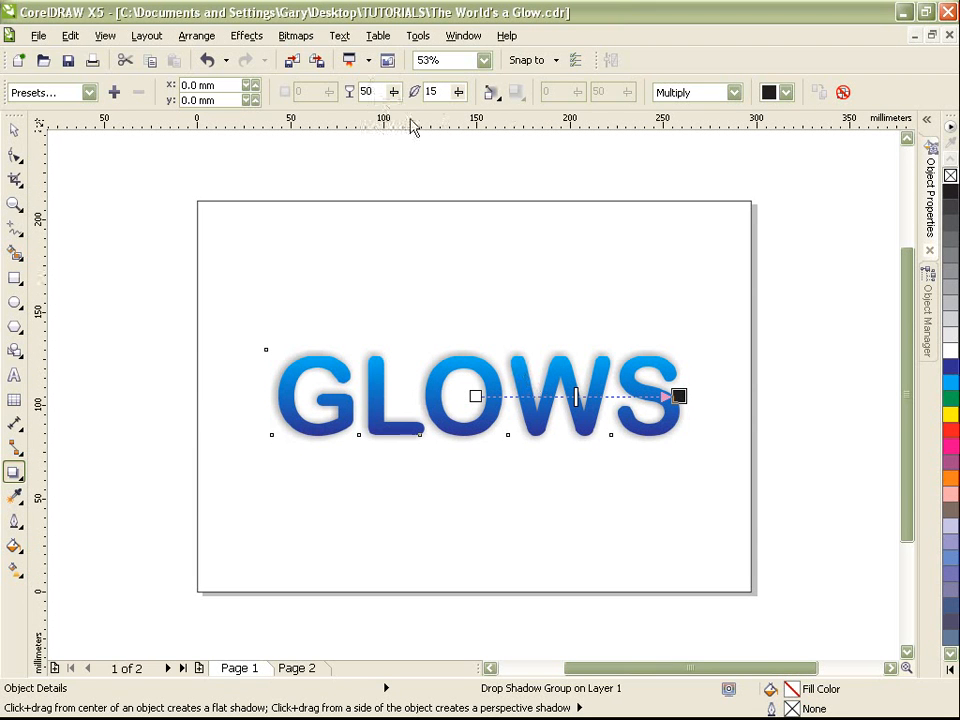
{"action": "left_click", "coordinate": [367, 85]}
{"action": "key", "text": "BackSpace"}
{"action": "key", "text": "BackSpace"}
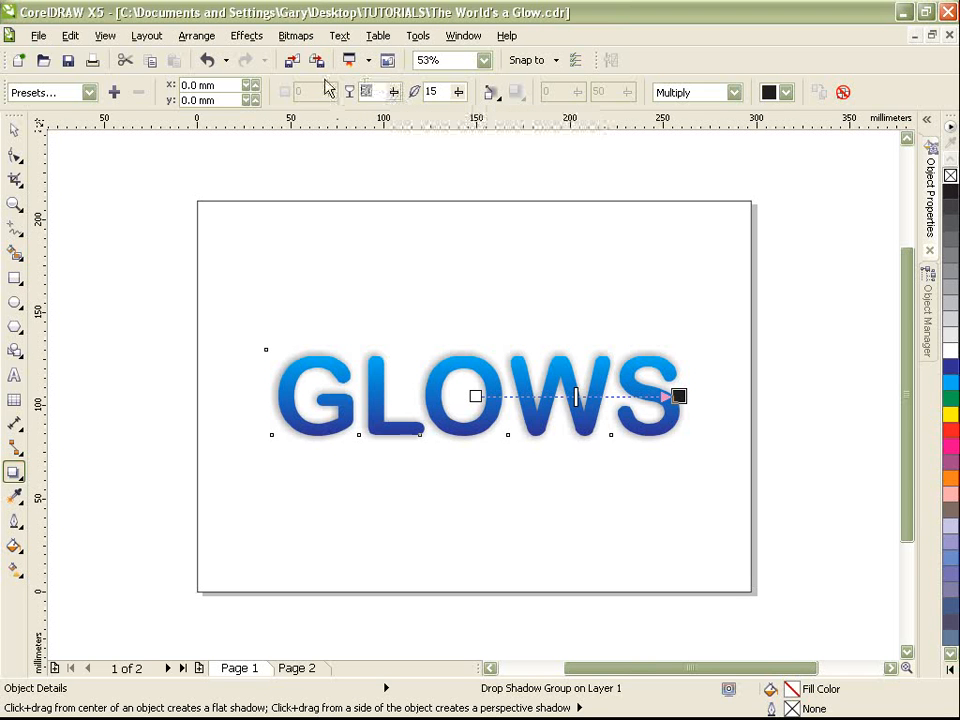
{"action": "type", "text": "100"}
{"action": "key", "text": "Return"}
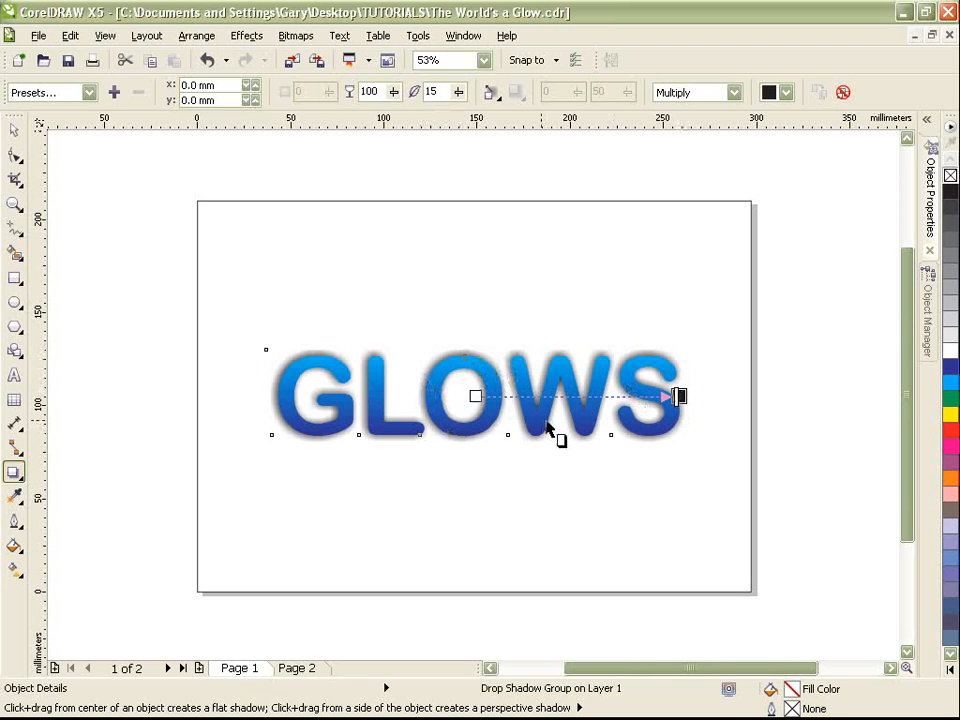
- Set the drop shadow's feathering to 25 and its colour to light blue
{"action": "double_click", "coordinate": [431, 92]}
{"action": "type", "text": "25"}
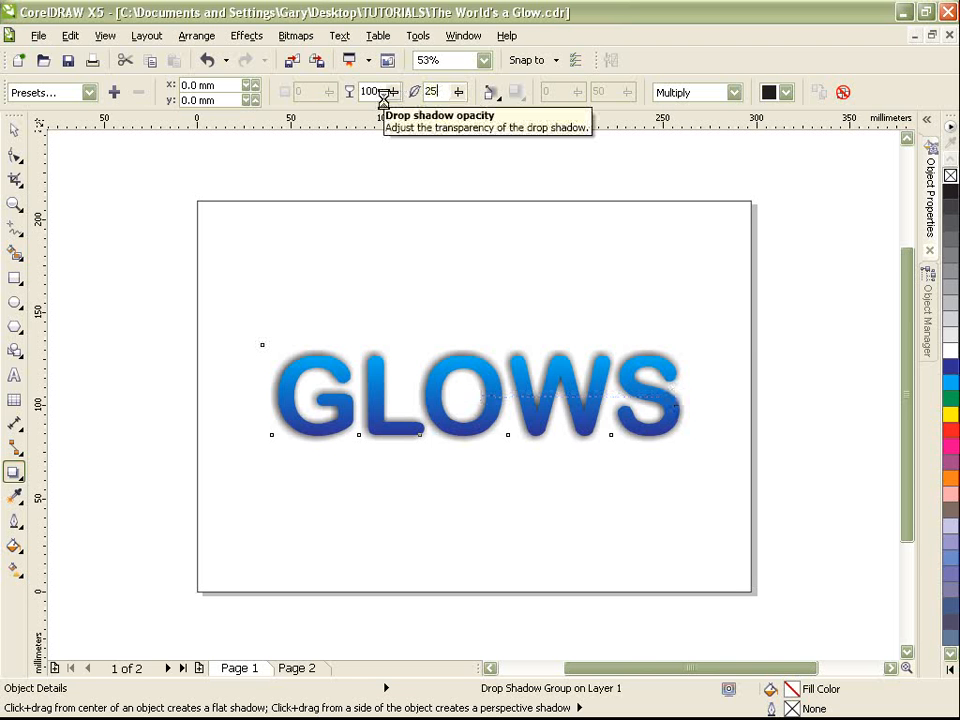
{"action": "key", "text": "Return"}
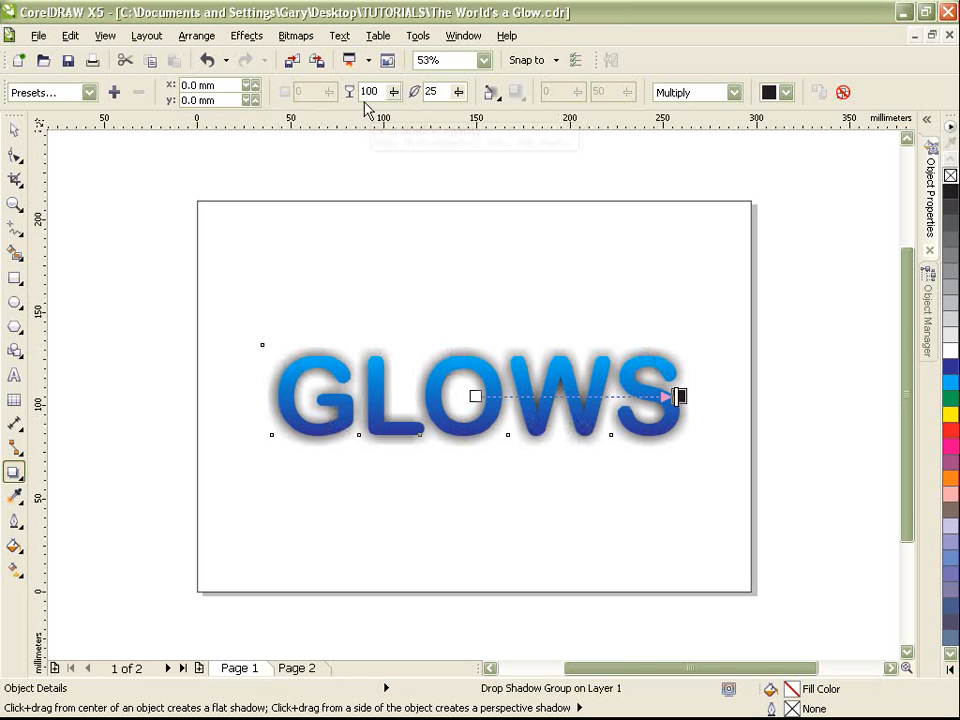
{"action": "left_click", "coordinate": [788, 93]}
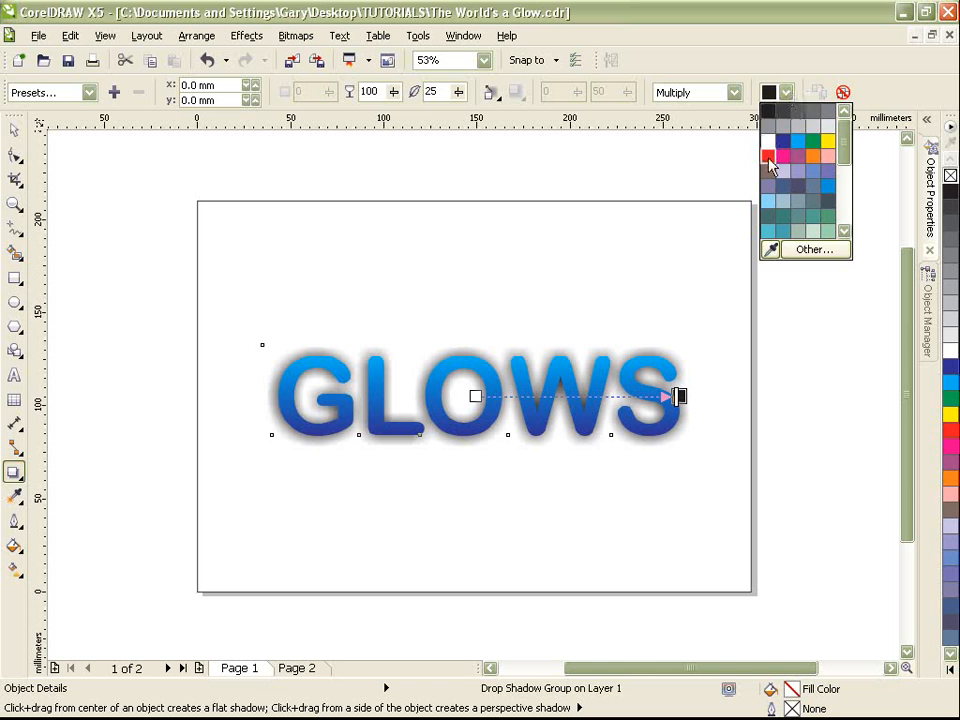
{"action": "left_click", "coordinate": [768, 201]}
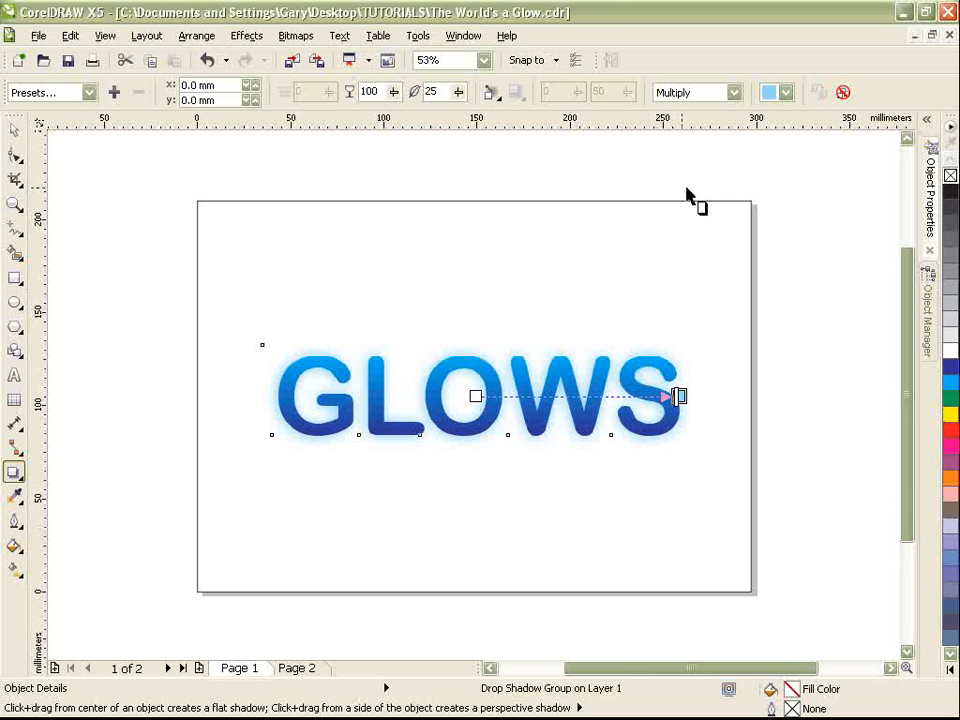
- Set the transparency operation of the GLOWS text's drop shadow to Normal
{"action": "left_click", "coordinate": [734, 93]}
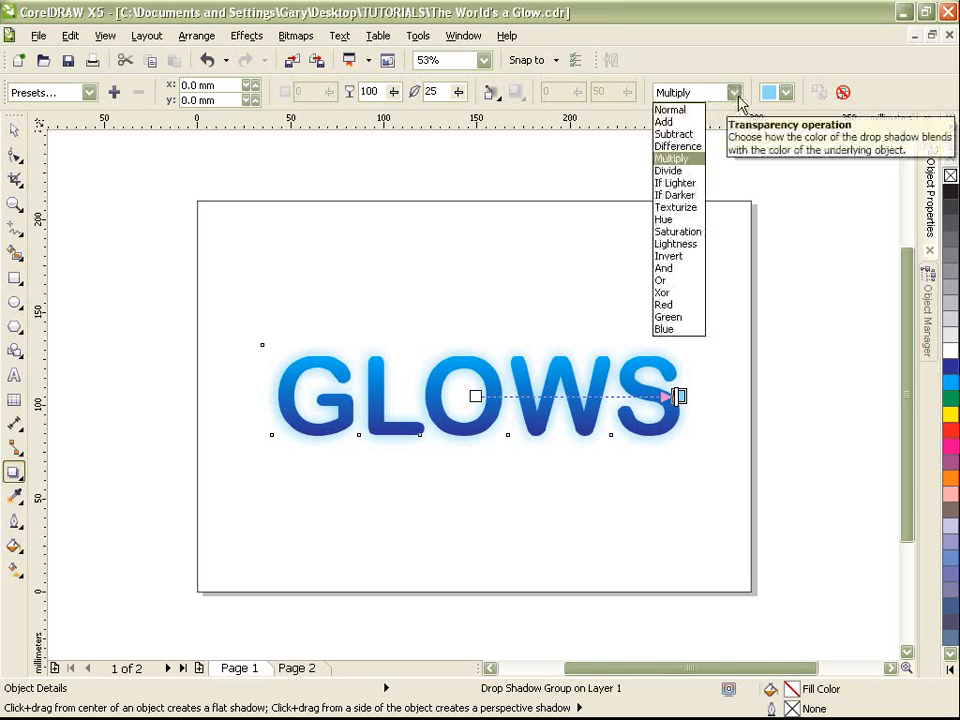
{"action": "left_click", "coordinate": [684, 110]}
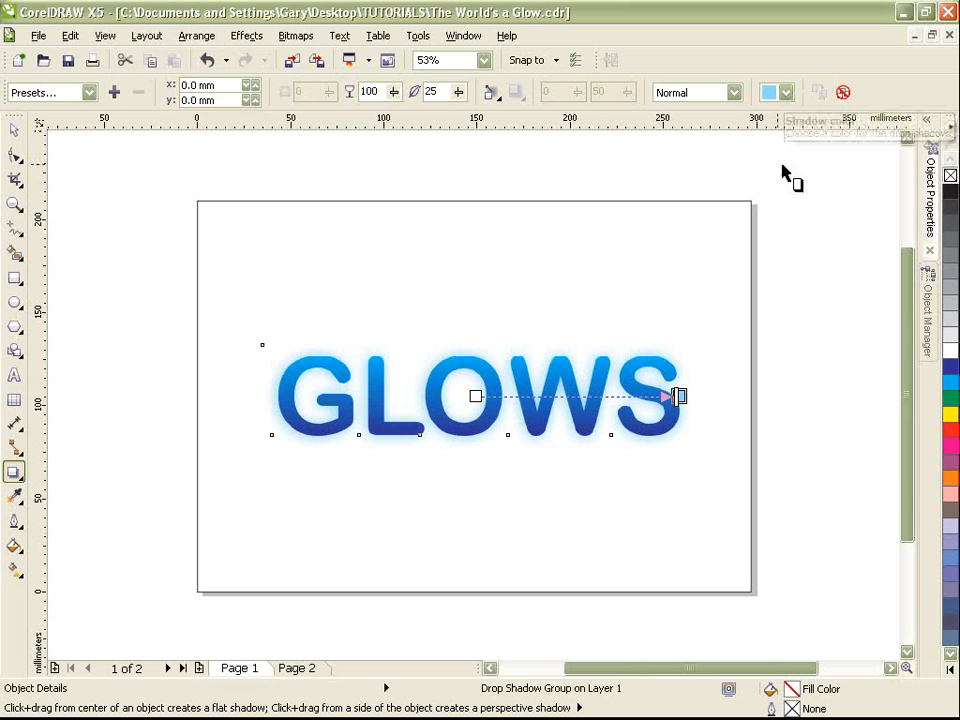
- Fill the page-sized background rectangle behind the GLOWS text with black and deselect it
{"action": "left_click", "coordinate": [14, 129]}
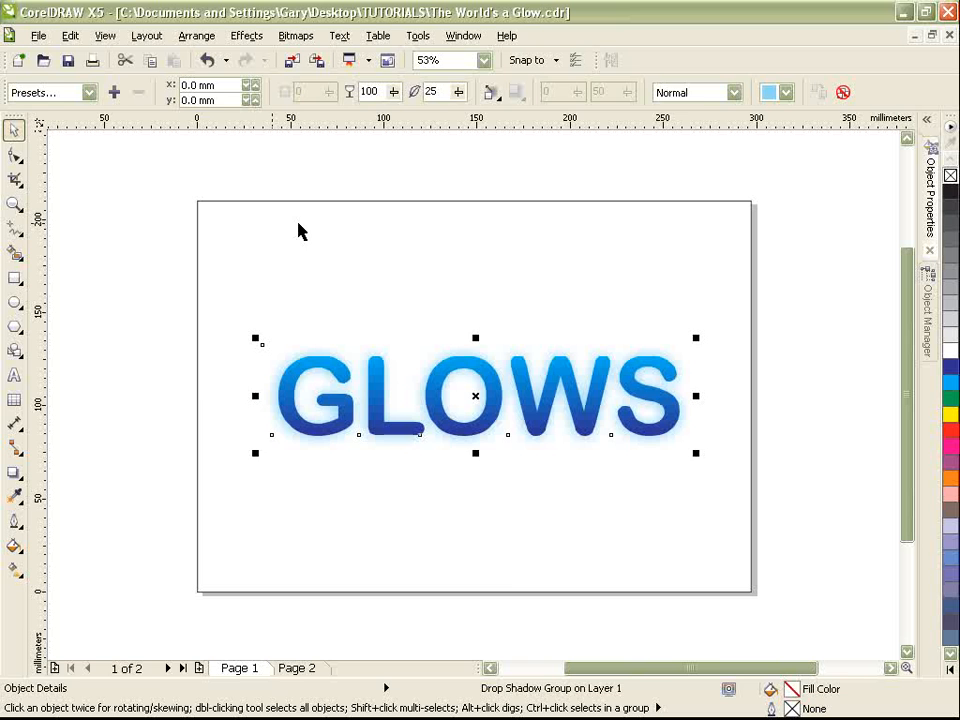
{"action": "left_click", "coordinate": [487, 231]}
{"action": "left_click", "coordinate": [953, 191]}
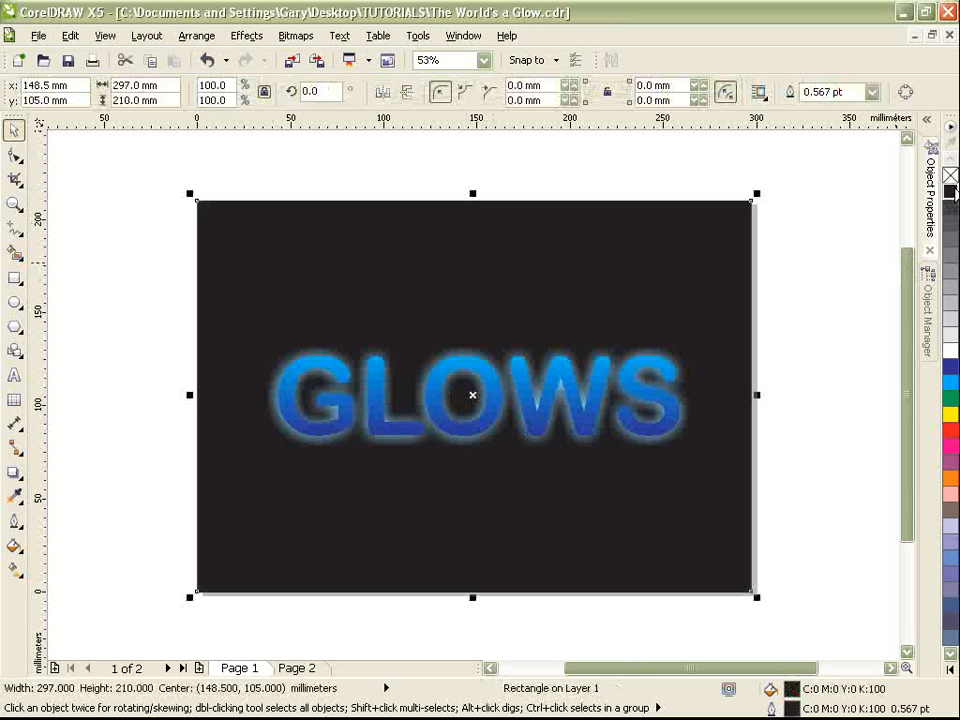
{"action": "left_click", "coordinate": [814, 336]}
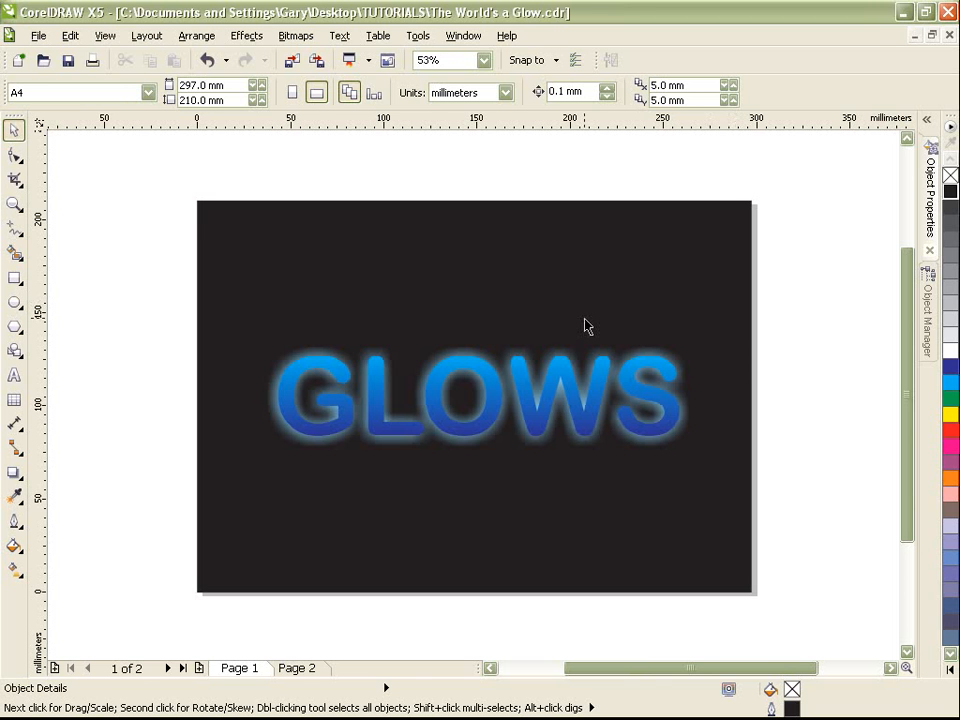
- Try pale yellow, amber and orange in turn as the colour of the GLOWS text's drop shadow
{"action": "left_click", "coordinate": [547, 375]}
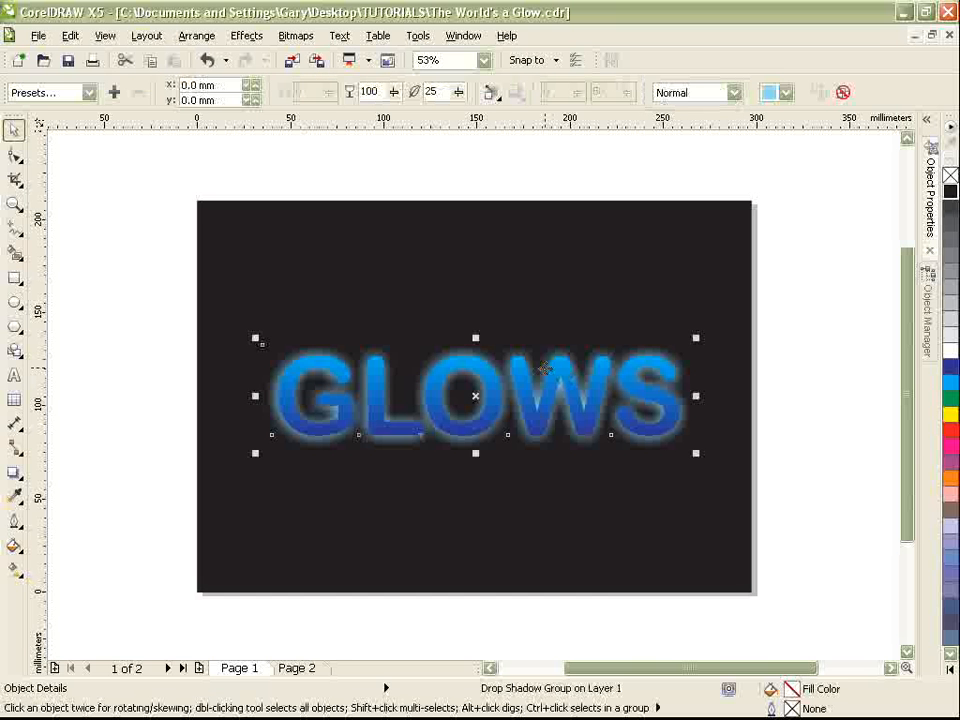
{"action": "left_click", "coordinate": [787, 93]}
{"action": "left_click", "coordinate": [785, 185]}
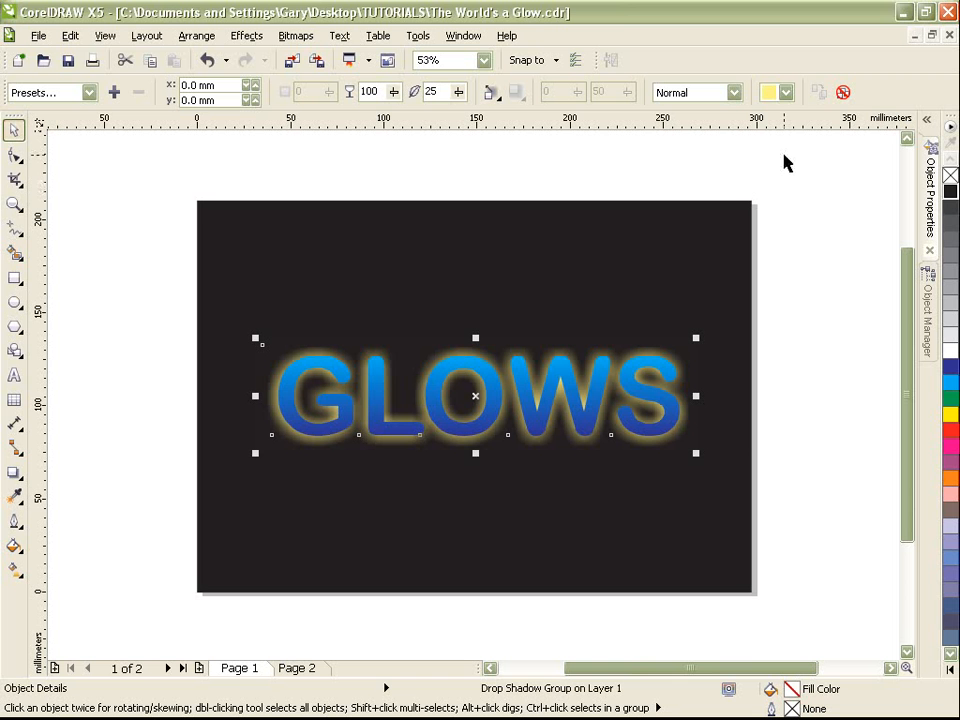
{"action": "left_click", "coordinate": [787, 93]}
{"action": "left_click", "coordinate": [771, 150]}
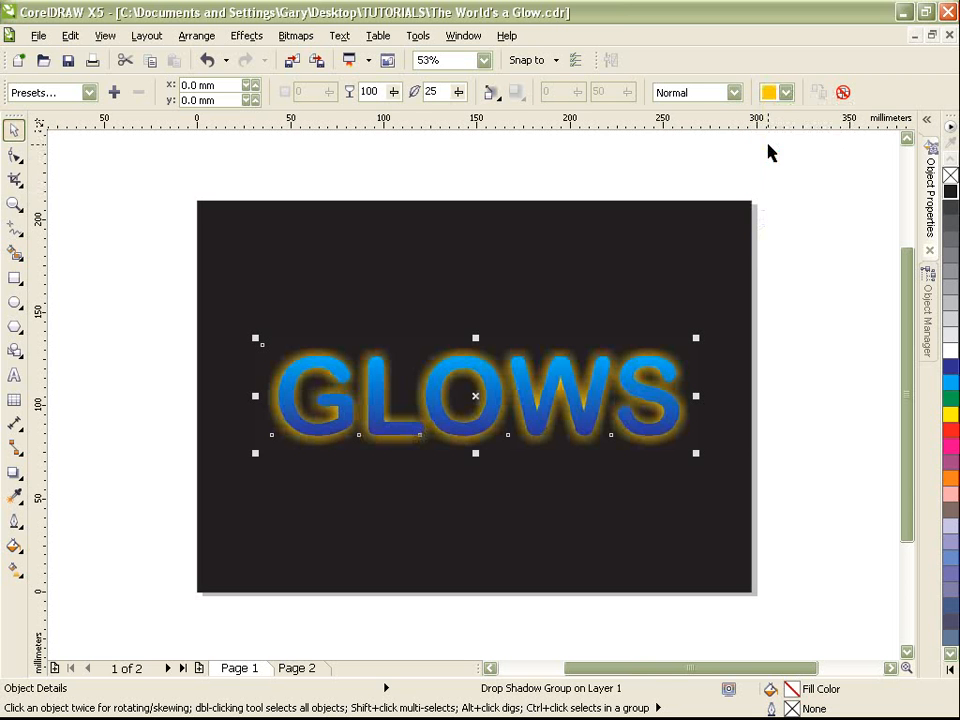
{"action": "left_click", "coordinate": [787, 93]}
{"action": "left_click", "coordinate": [805, 126]}
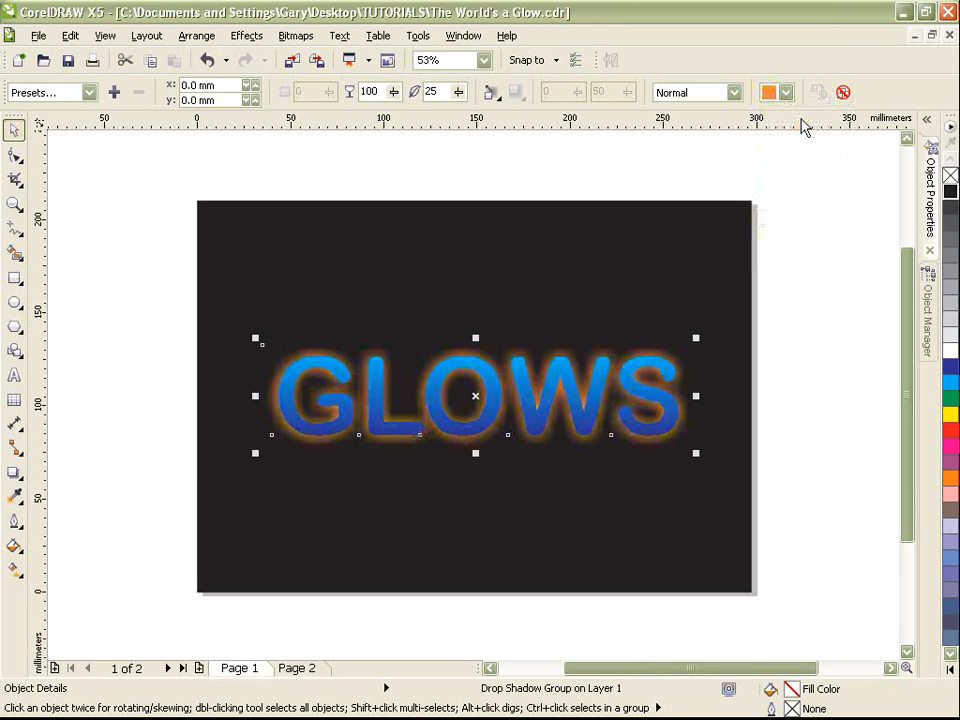
- Set the GLOWS text's drop shadow colour back to light blue and deselect the text
{"action": "left_click", "coordinate": [787, 93]}
{"action": "left_click_drag", "start_coordinate": [840, 199], "coordinate": [842, 118]}
{"action": "left_click", "coordinate": [770, 201]}
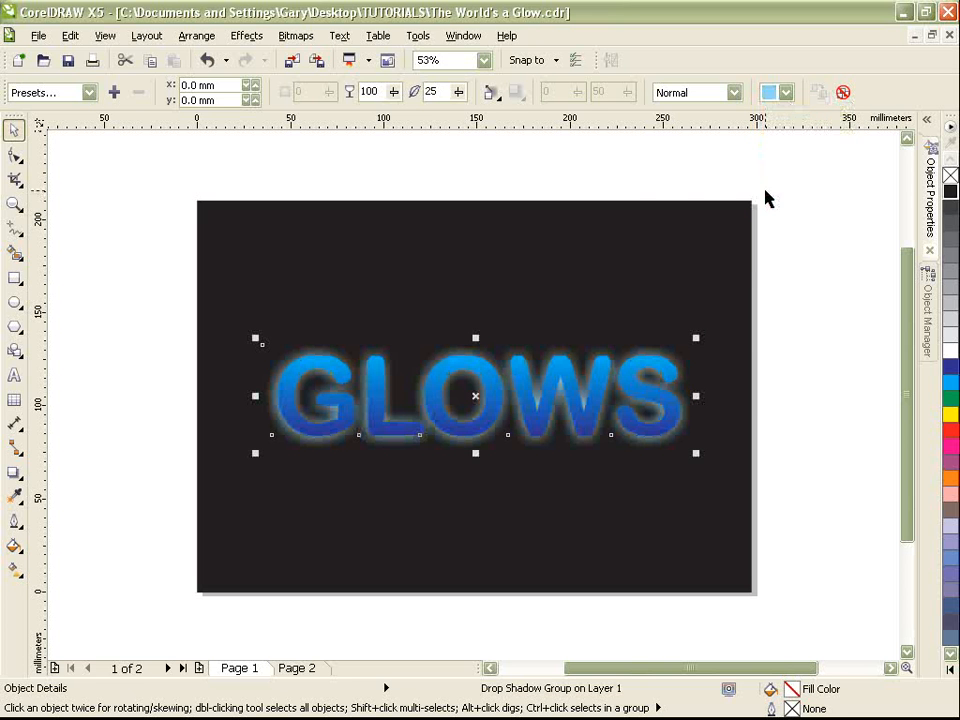
{"action": "left_click", "coordinate": [651, 178]}
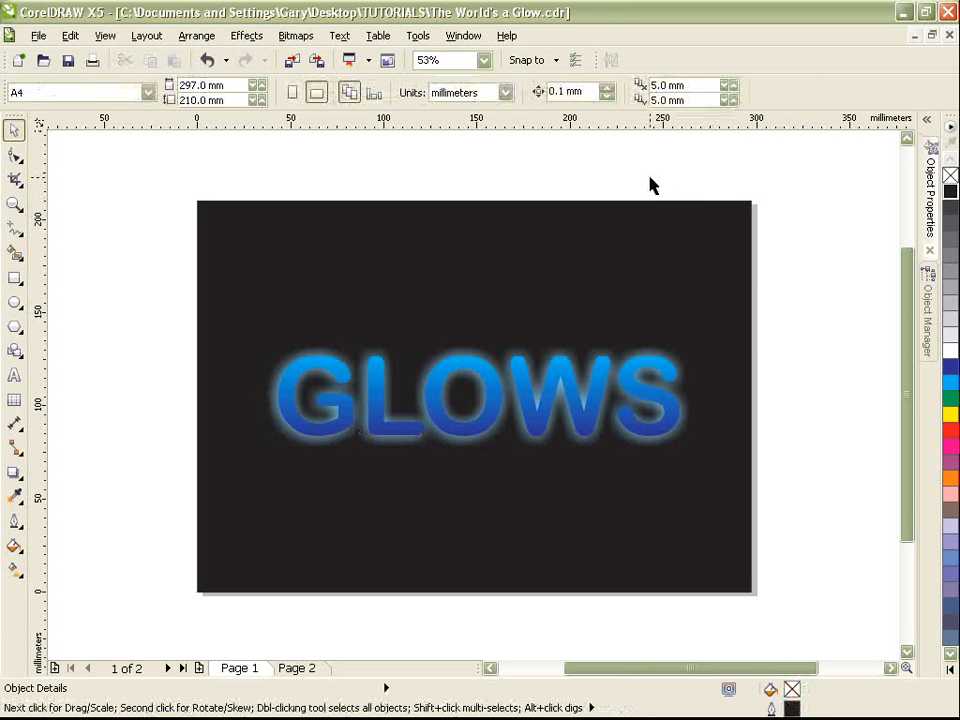